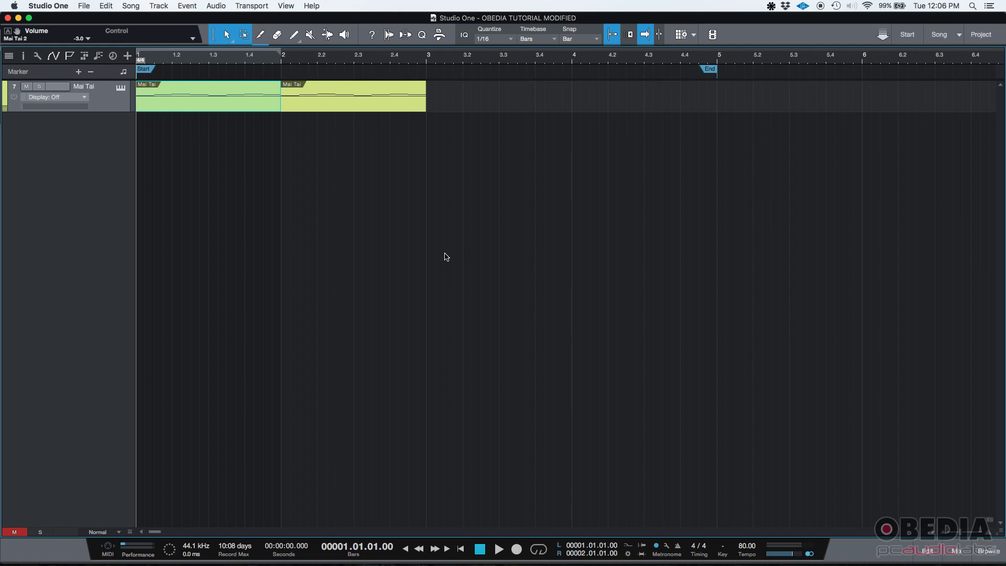
# Select the first Mai Tai part, play the song back, and mute then unmute the Mai Tai track.
pyautogui.click(446, 256)
pyautogui.click(161, 107)
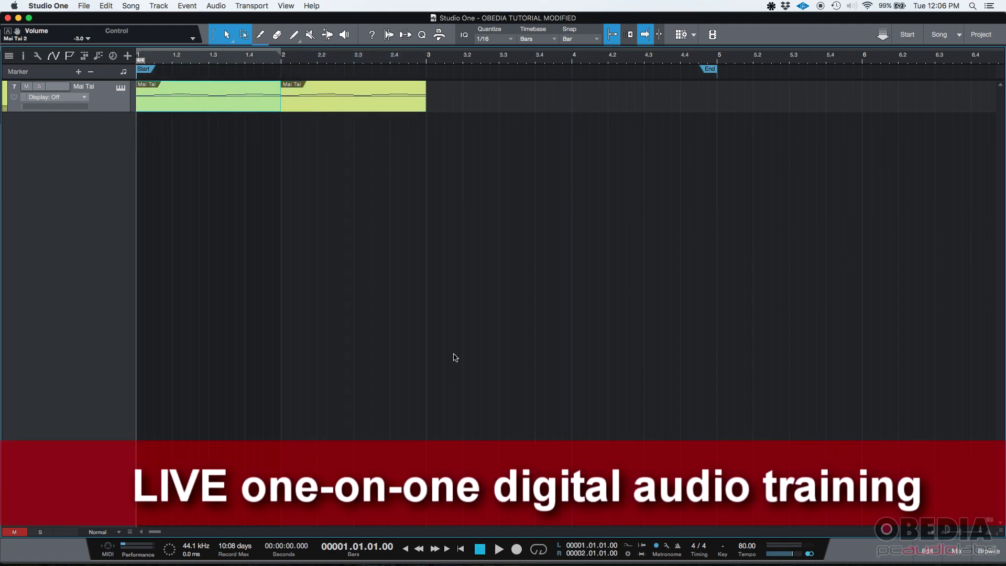
pyautogui.press('space')
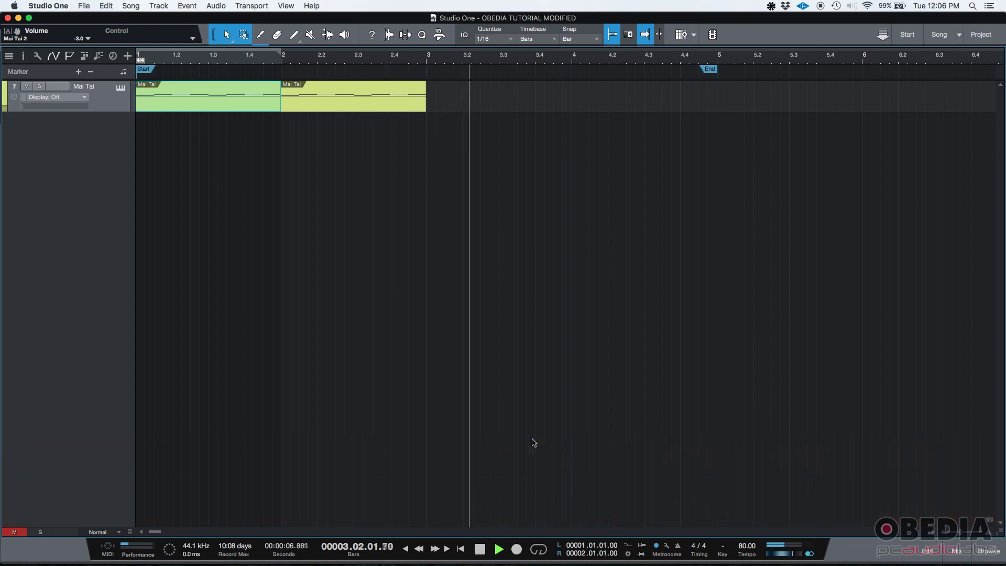
pyautogui.click(479, 548)
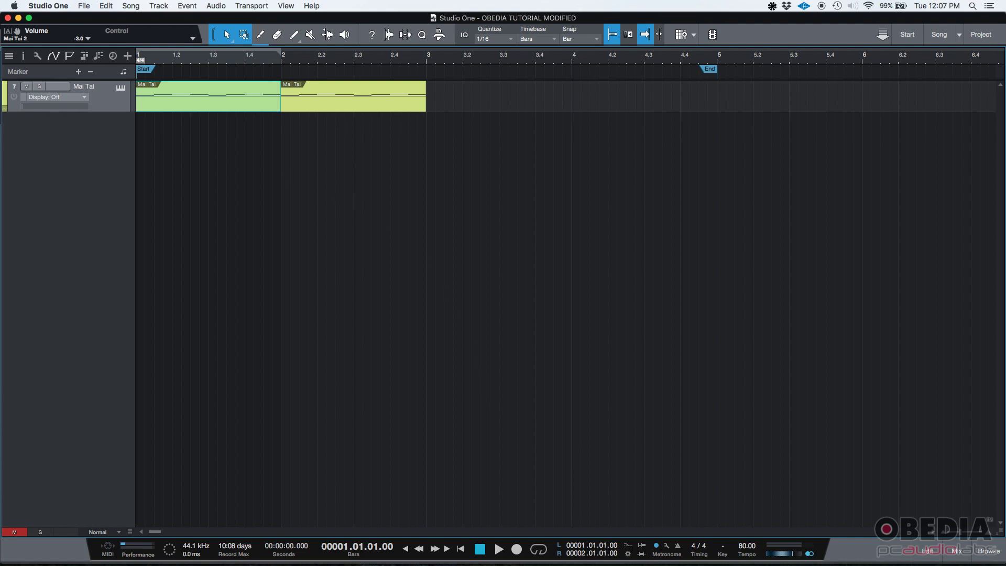
pyautogui.click(26, 87)
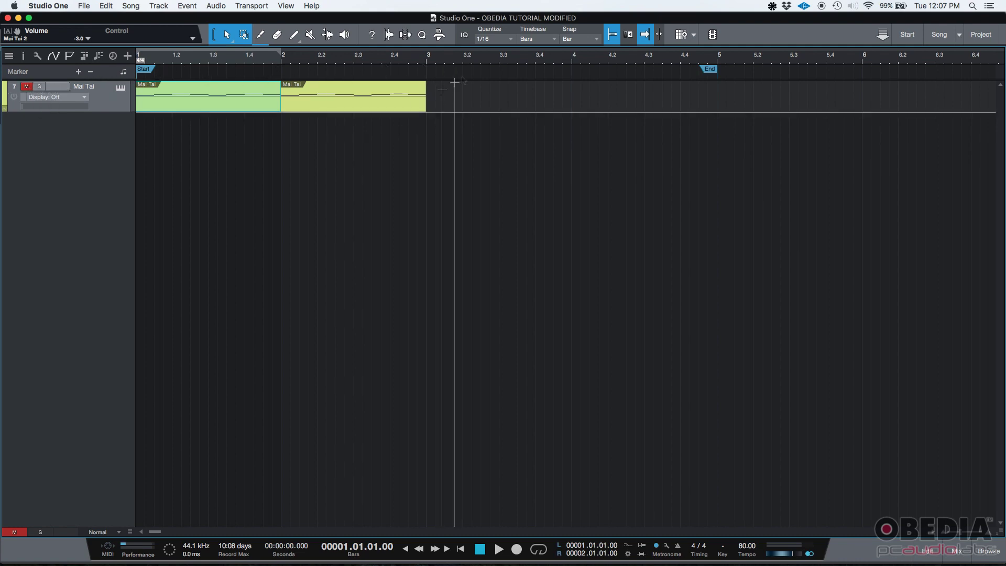
pyautogui.click(30, 89)
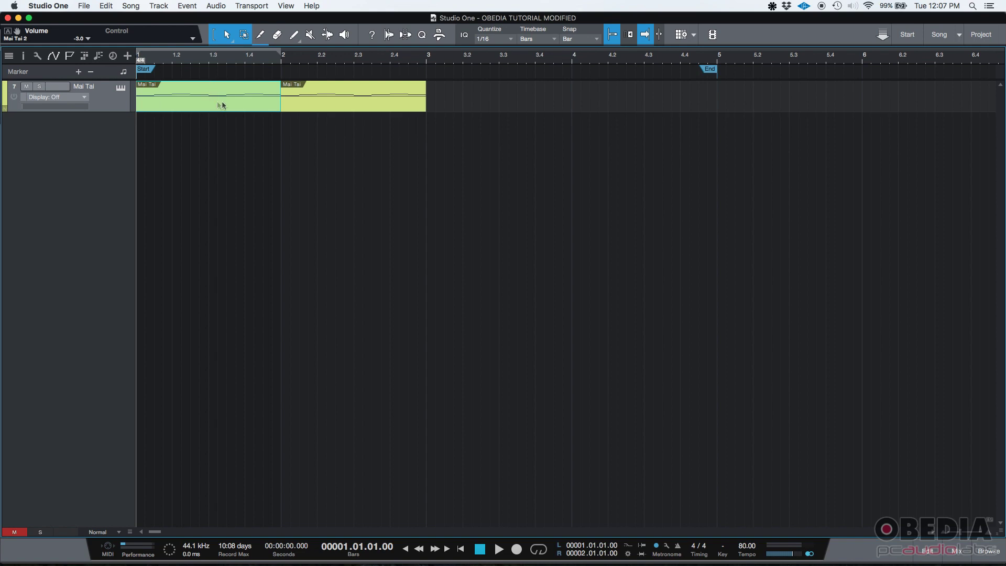
# Open the first Mai Tai part in the piano roll and view each part's notes.
pyautogui.click(331, 108)
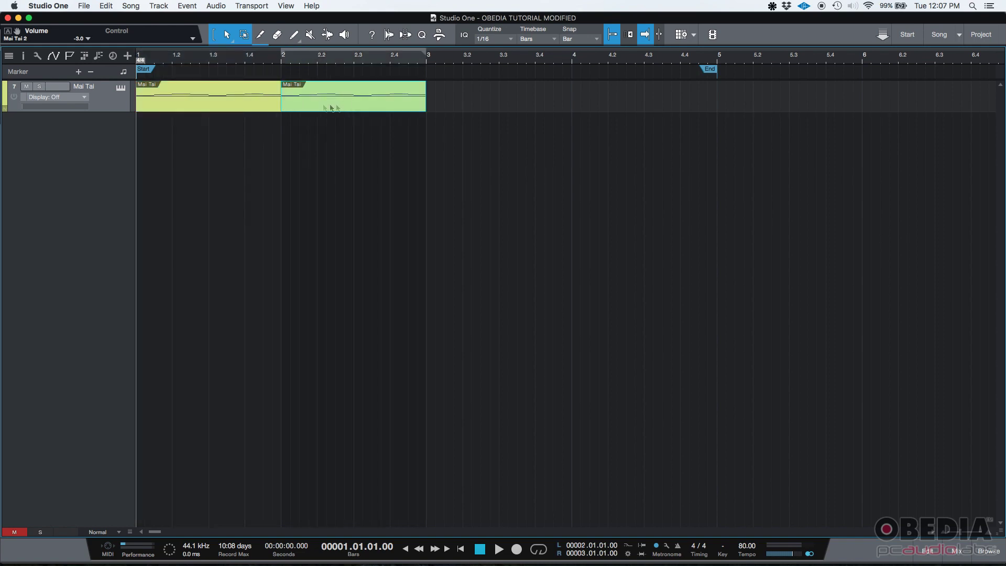
pyautogui.click(250, 106)
pyautogui.click(338, 107)
pyautogui.click(241, 105)
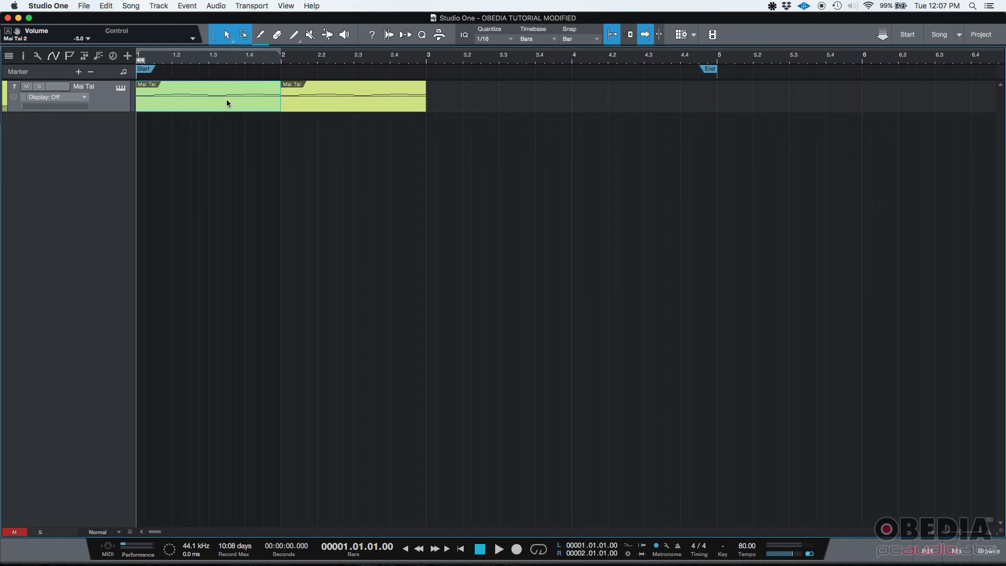
pyautogui.doubleClick(226, 99)
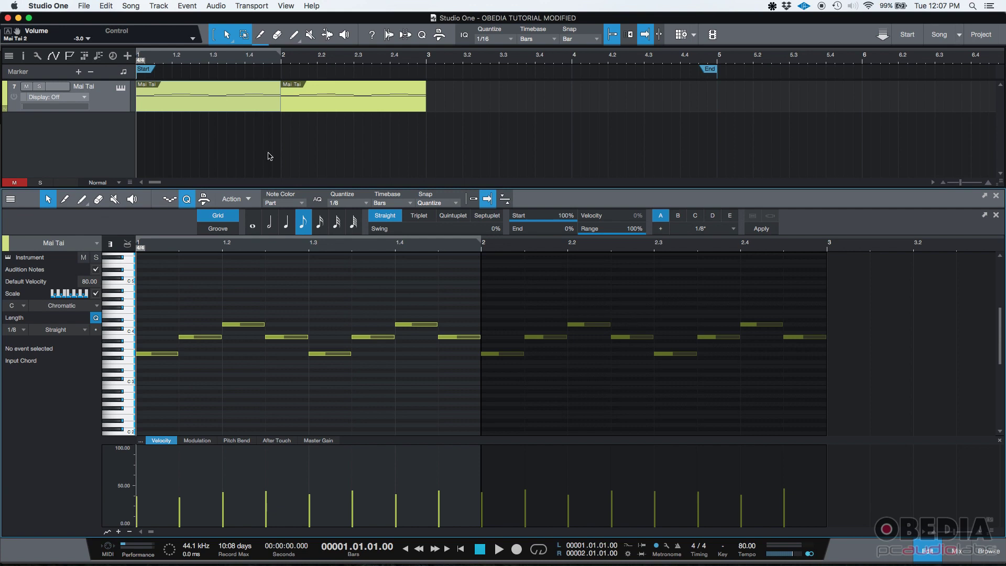
pyautogui.click(208, 104)
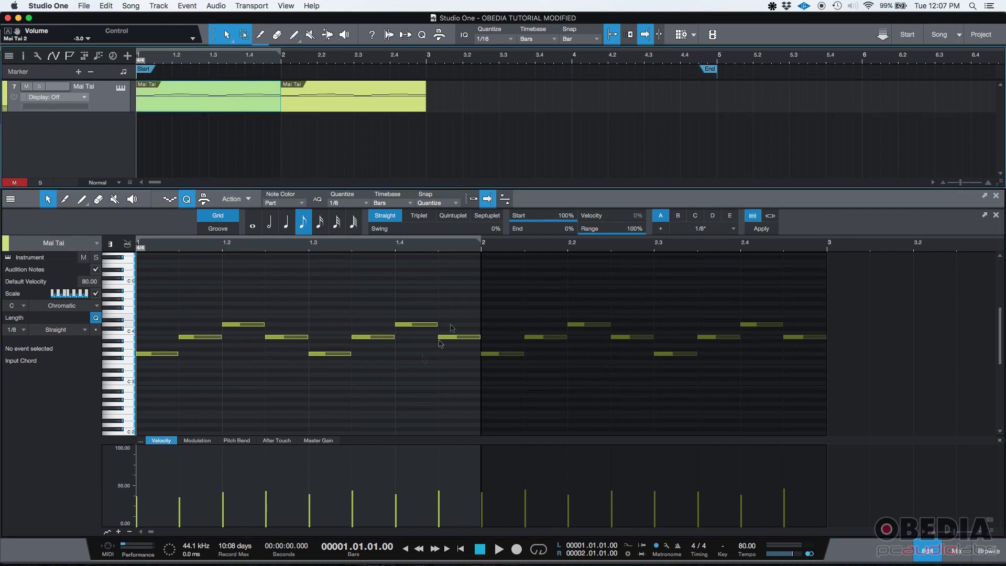
pyautogui.click(356, 110)
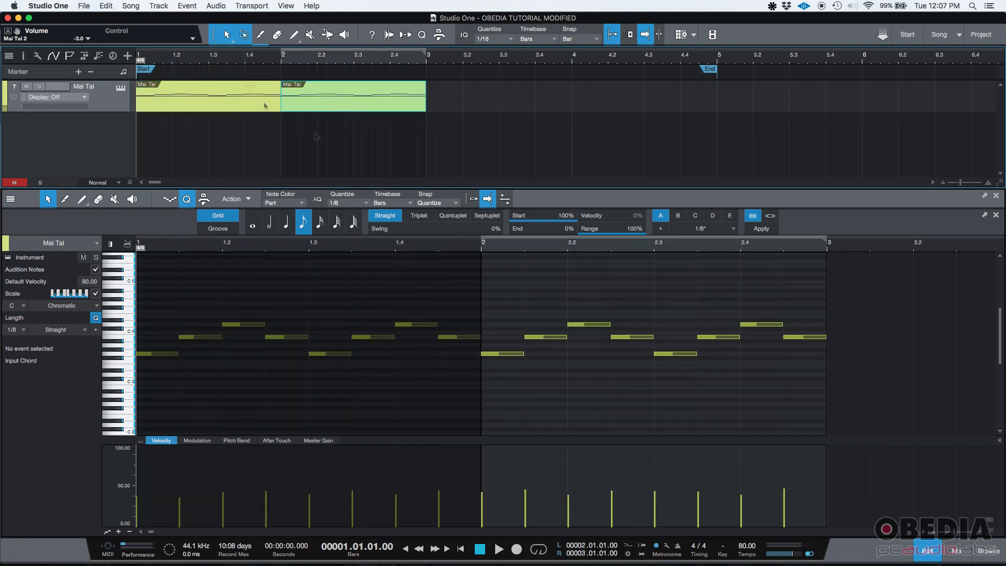
pyautogui.click(244, 104)
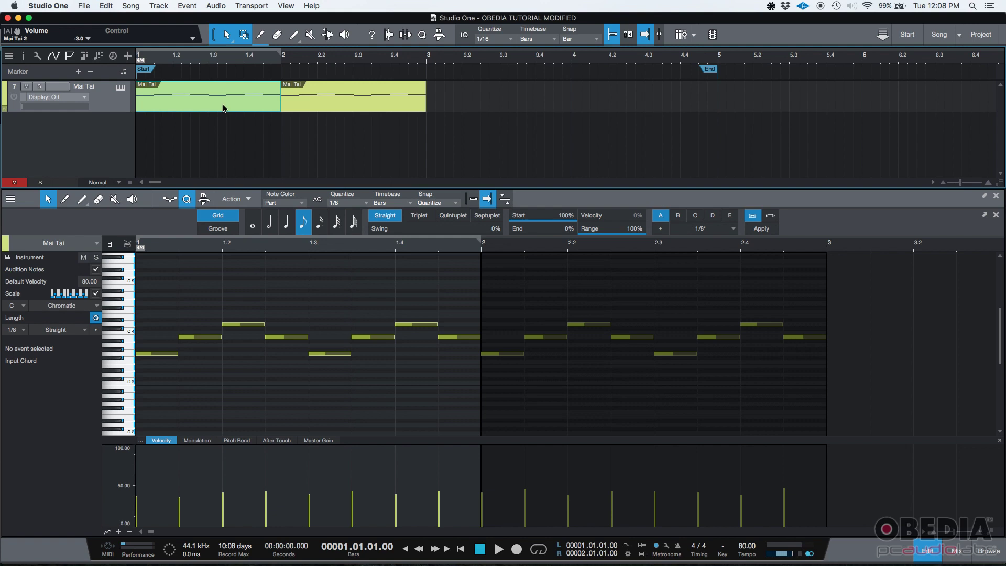
# Mute all notes of the first Mai Tai part with Musical Functions > Mute Events, then play back.
pyautogui.rightClick(224, 109)
pyautogui.moveTo(341, 329)
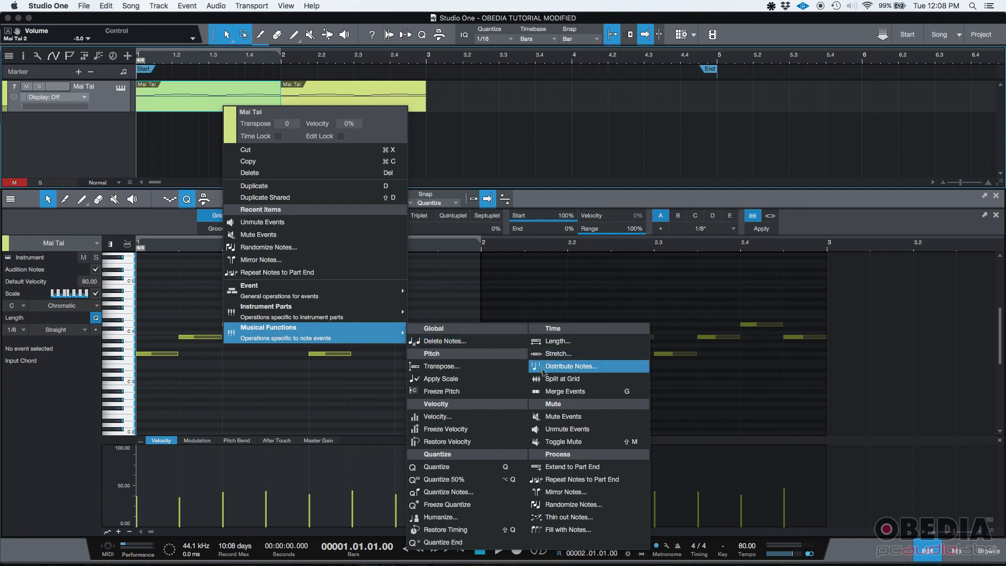
pyautogui.click(580, 417)
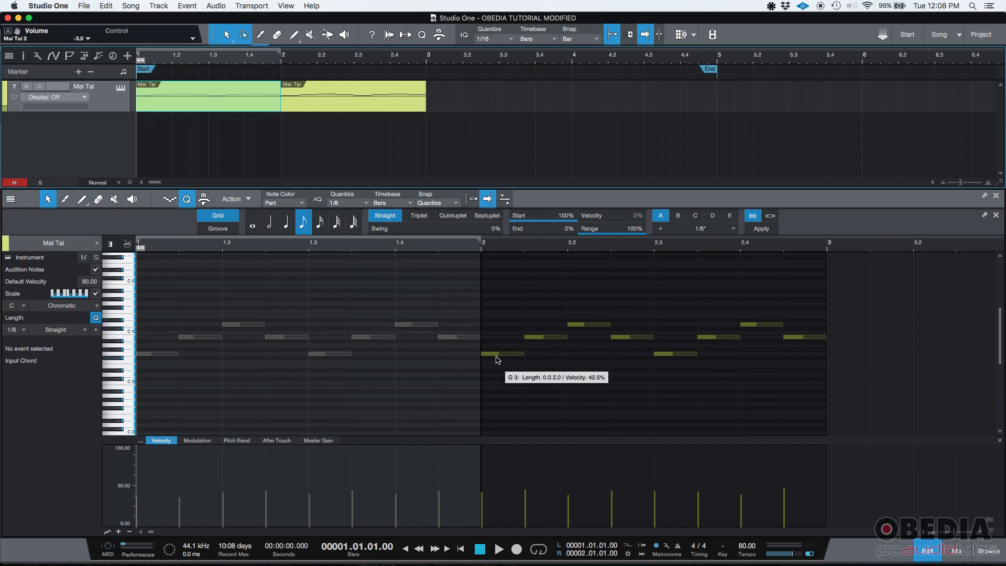
pyautogui.click(498, 550)
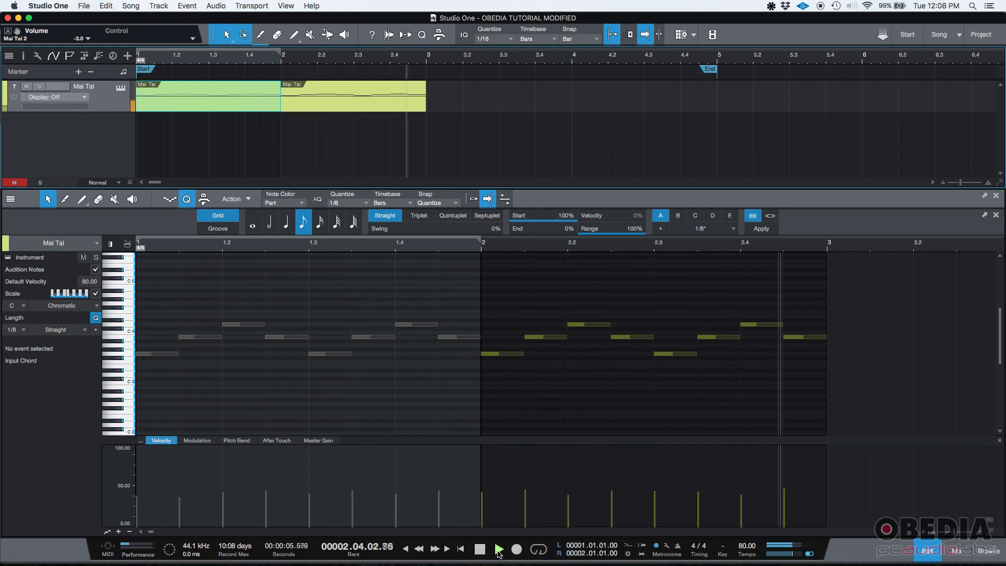
pyautogui.click(481, 549)
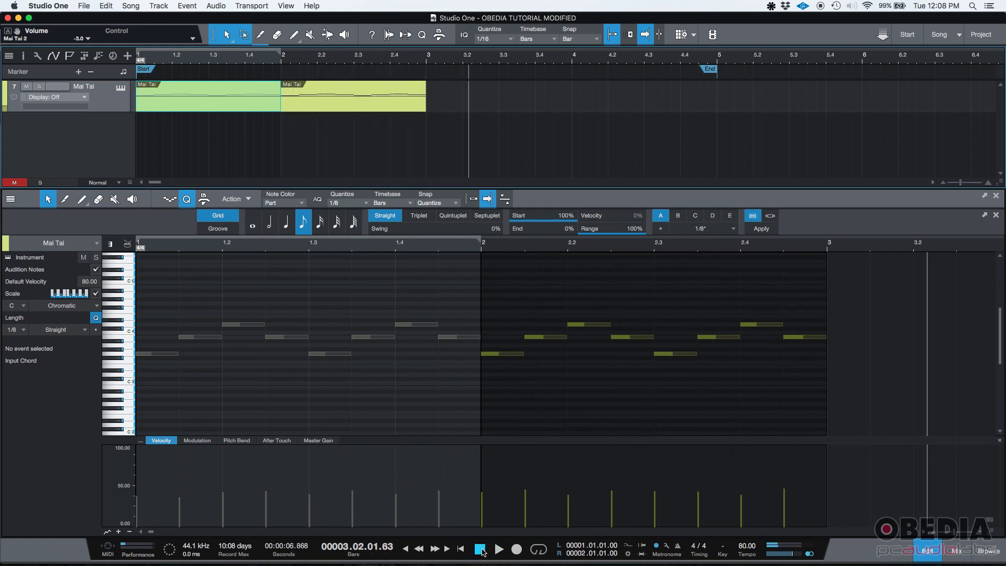
pyautogui.click(481, 550)
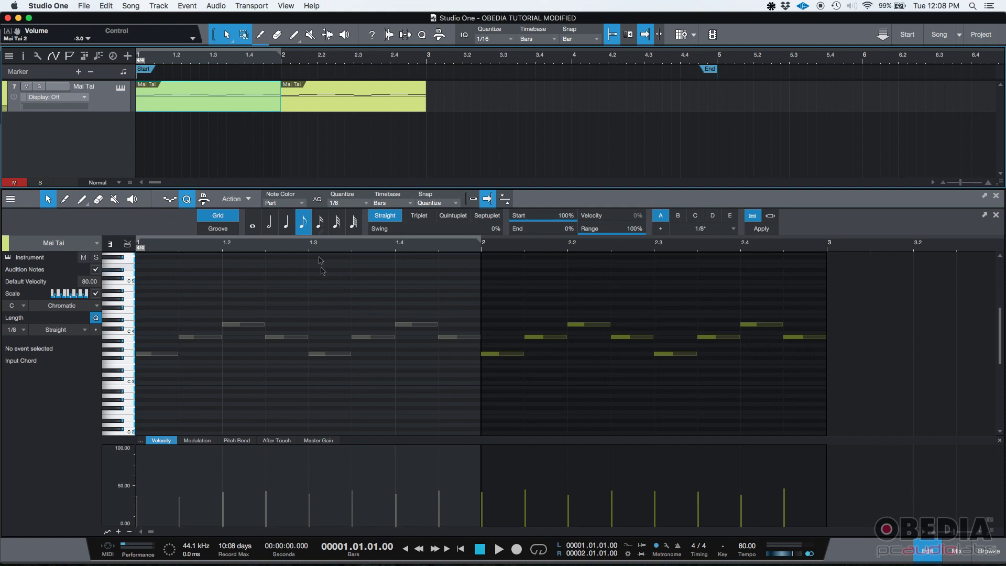
# Apply Unmute Events to the first Mai Tai part's notes and clear the note selection.
pyautogui.rightClick(214, 109)
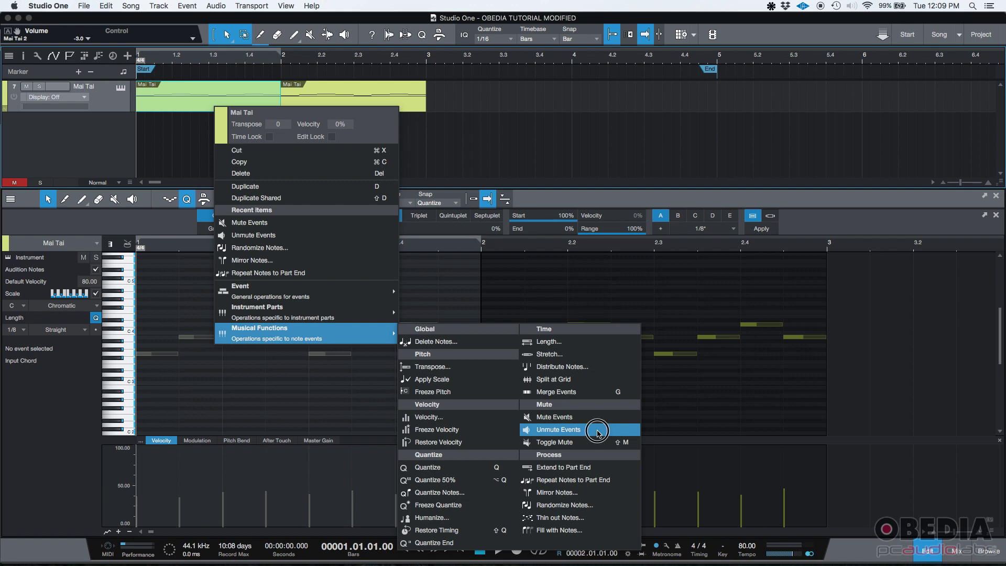
pyautogui.click(599, 432)
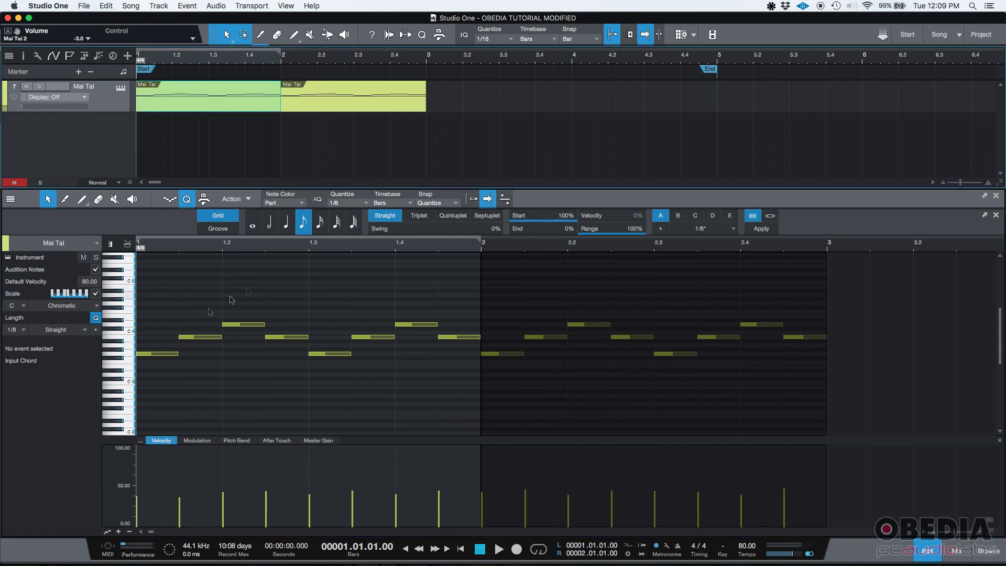
pyautogui.click(163, 366)
# Mute the part's first three notes, play them back, and return the playhead to bar 1.
pyautogui.moveTo(165, 367); pyautogui.dragTo(257, 296)
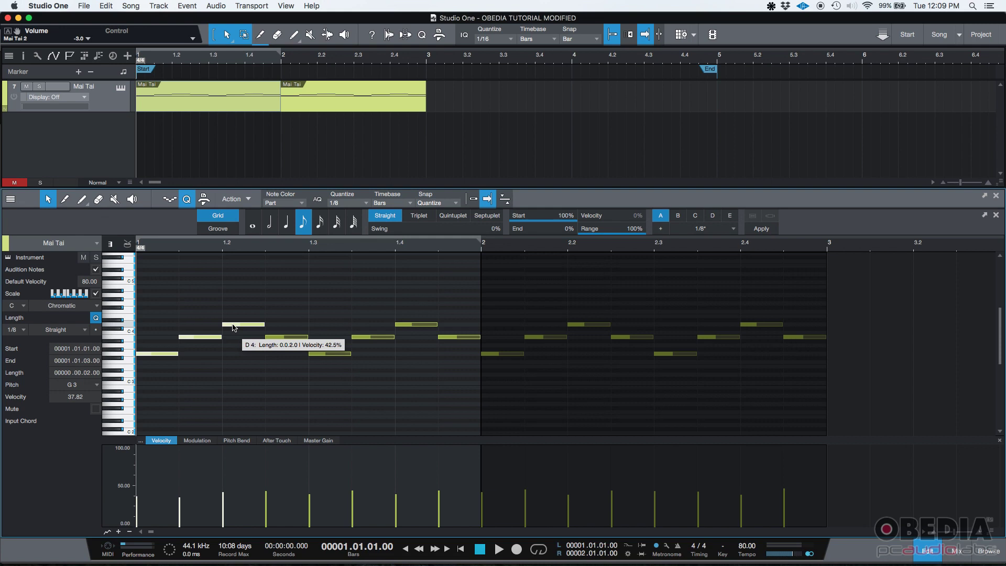
pyautogui.rightClick(234, 328)
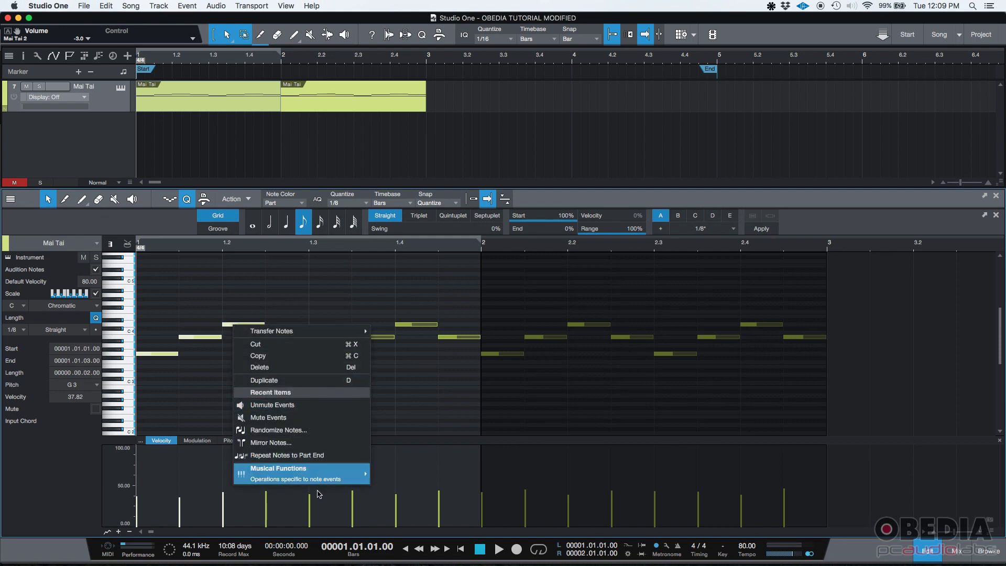
pyautogui.moveTo(294, 472)
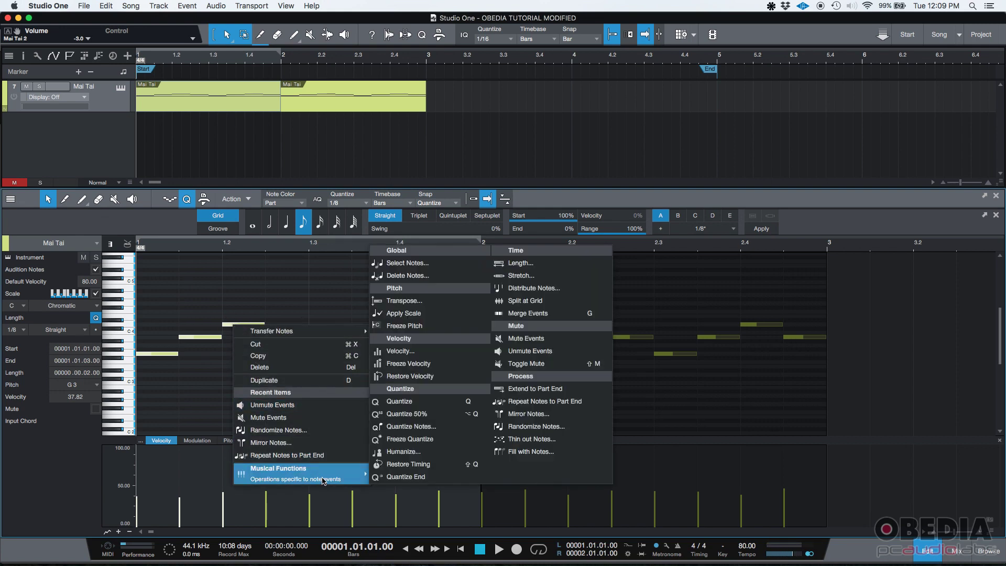
pyautogui.click(545, 340)
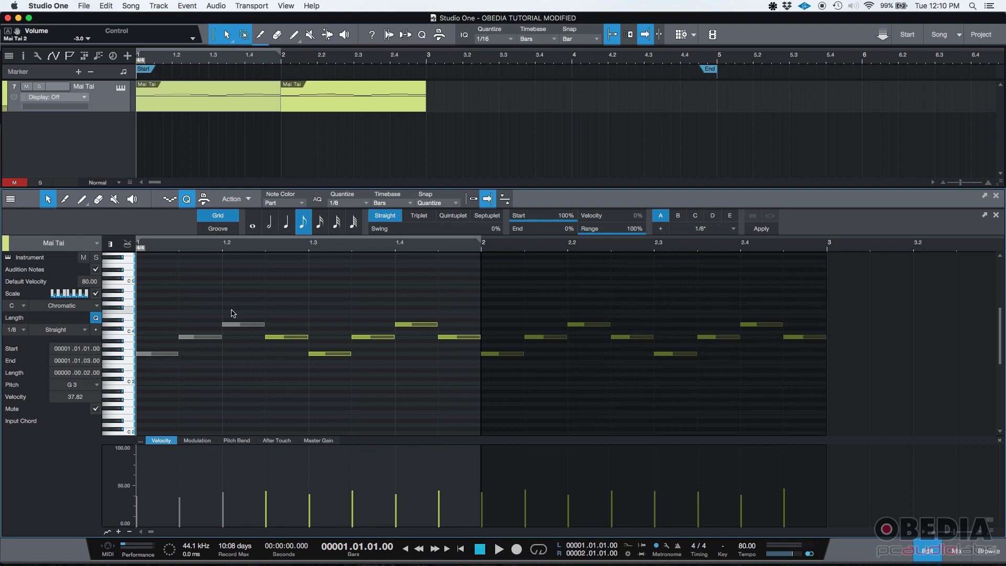
pyautogui.click(498, 550)
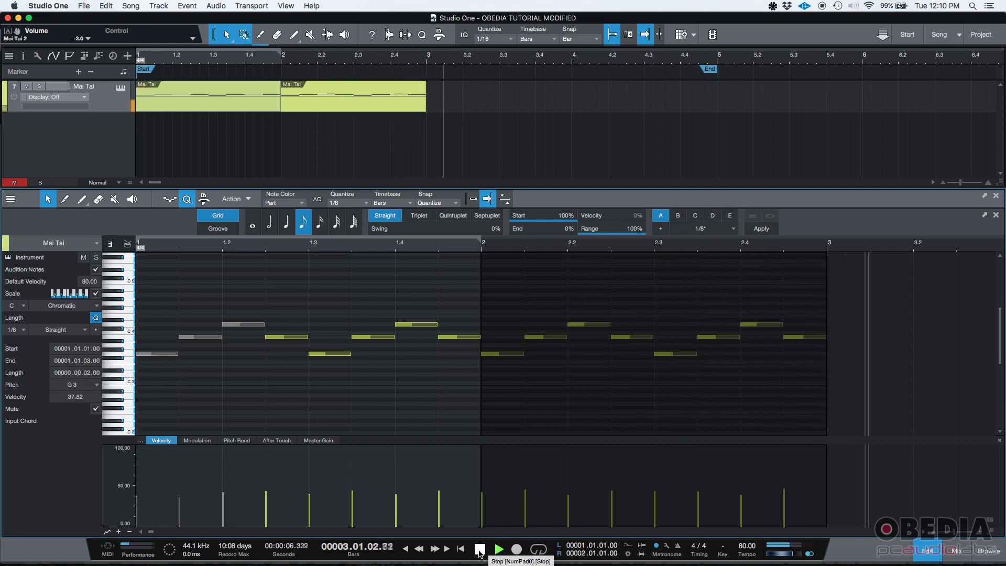
pyautogui.click(479, 549)
pyautogui.click(479, 549)
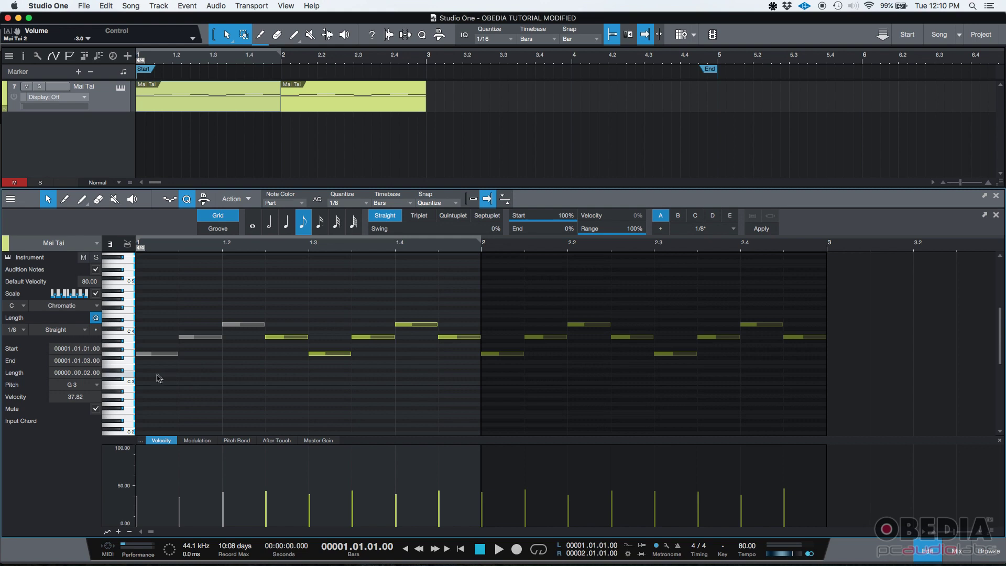
# Unmute the three muted notes with Musical Functions > Unmute Events and deselect everything.
pyautogui.moveTo(153, 378)
pyautogui.mouseDown()
pyautogui.moveTo(180, 331)
pyautogui.moveTo(252, 307)
pyautogui.moveTo(179, 360)
pyautogui.moveTo(150, 366)
pyautogui.moveTo(153, 359)
pyautogui.mouseUp()
pyautogui.rightClick(160, 357)
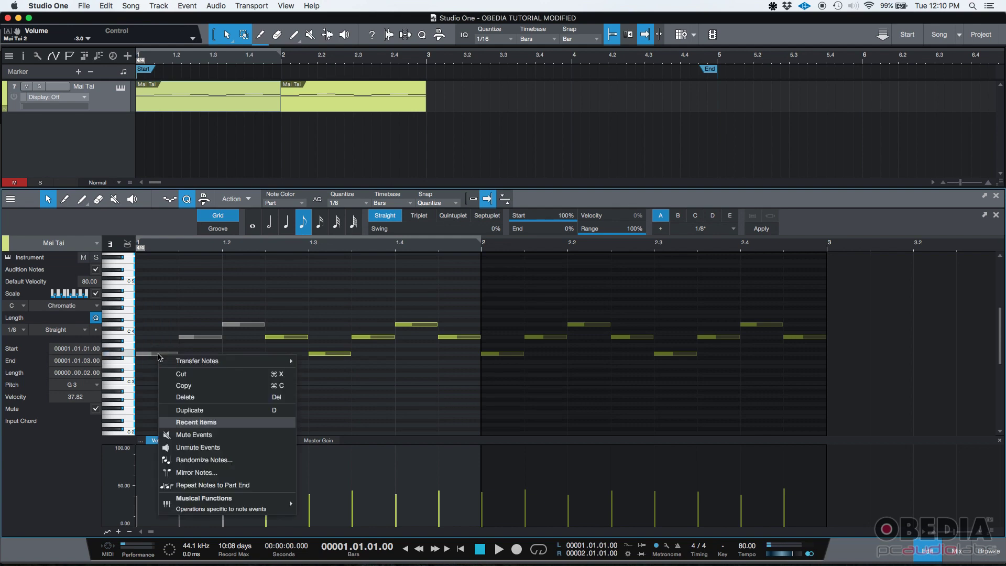
pyautogui.moveTo(212, 502)
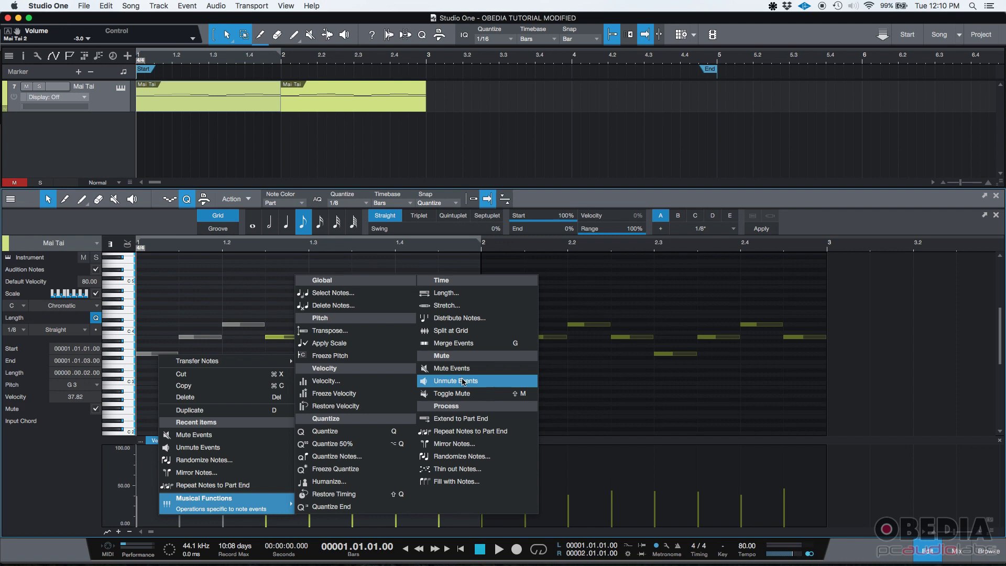
pyautogui.click(466, 384)
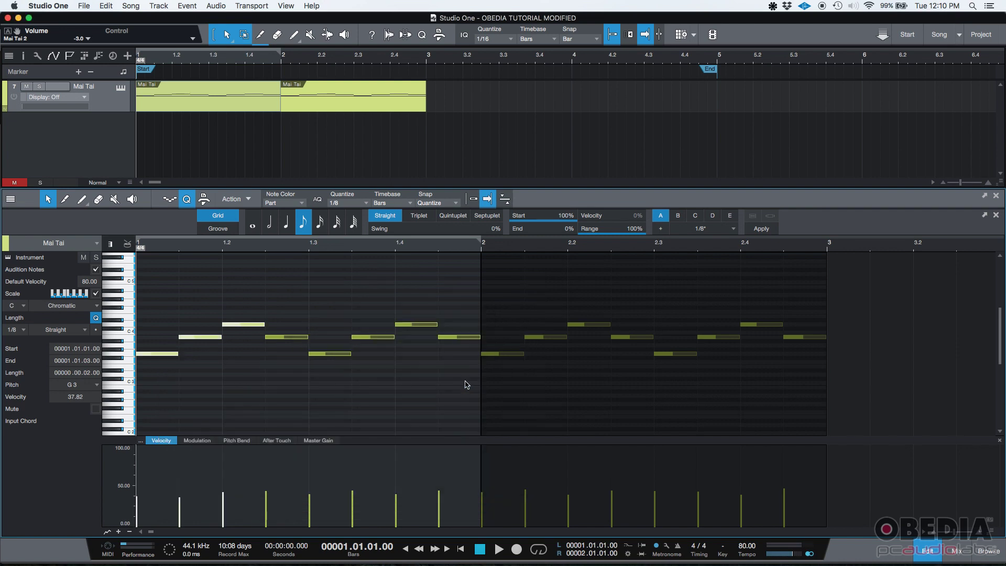
pyautogui.click(291, 382)
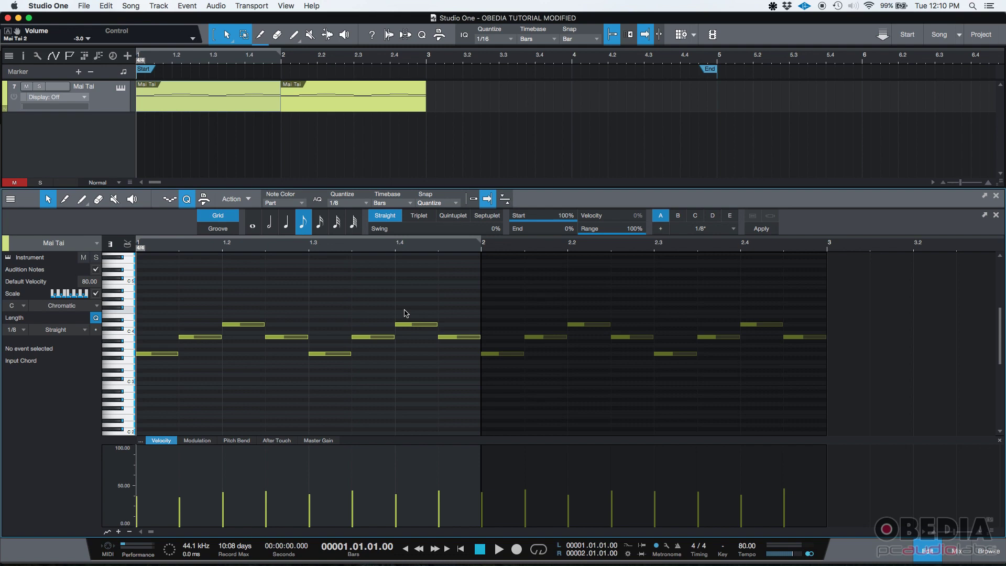
# Switch from Studio One to Firefox showing obedia.com using Cmd+Tab.
pyautogui.press('super+Tab')
pyautogui.press('super+Tab')
pyautogui.press('super+Tab')
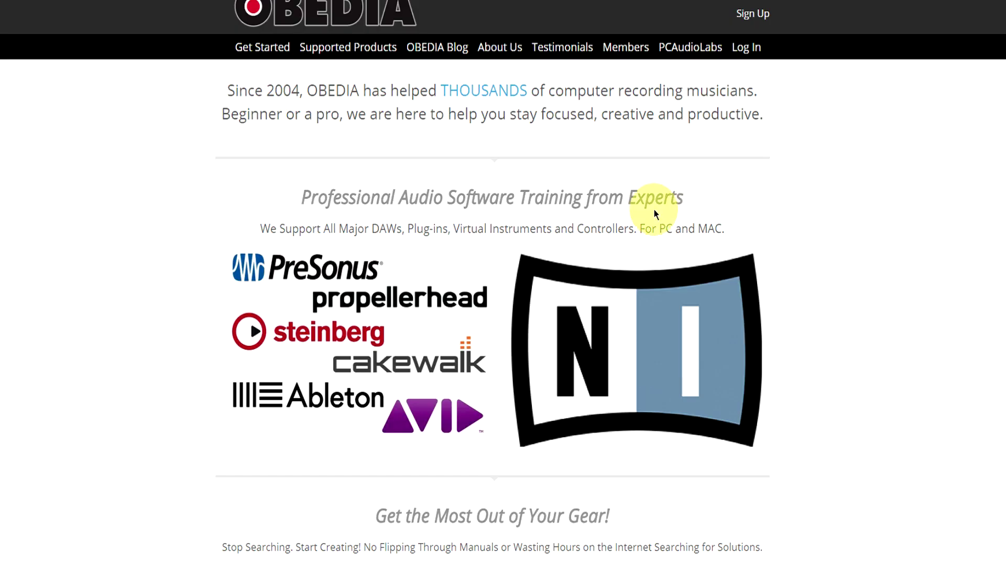
# Scroll down the OBEDIA page to the Rates and Services pricing section.
pyautogui.scroll(-10, 651, 209)
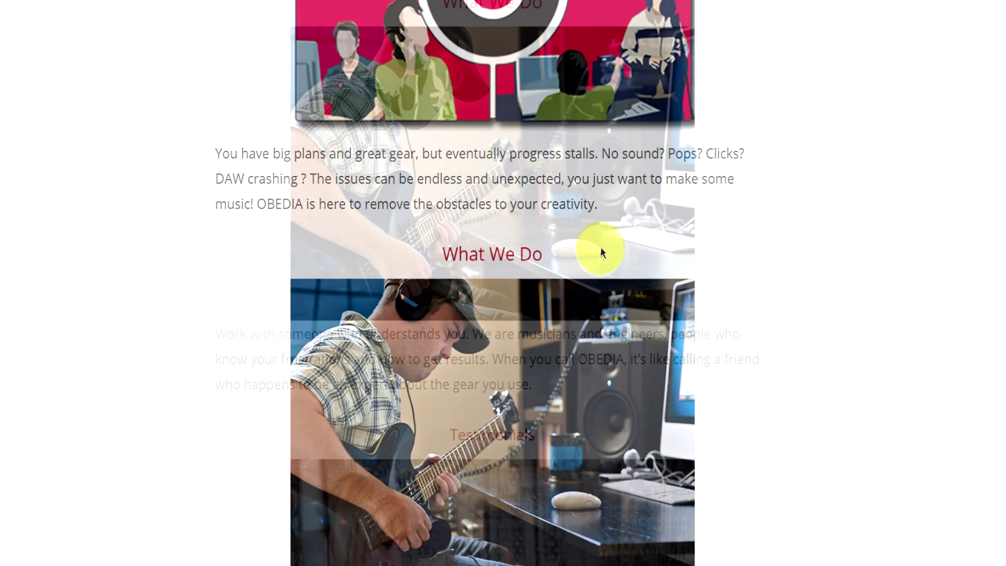
pyautogui.scroll(-15, 600, 247)
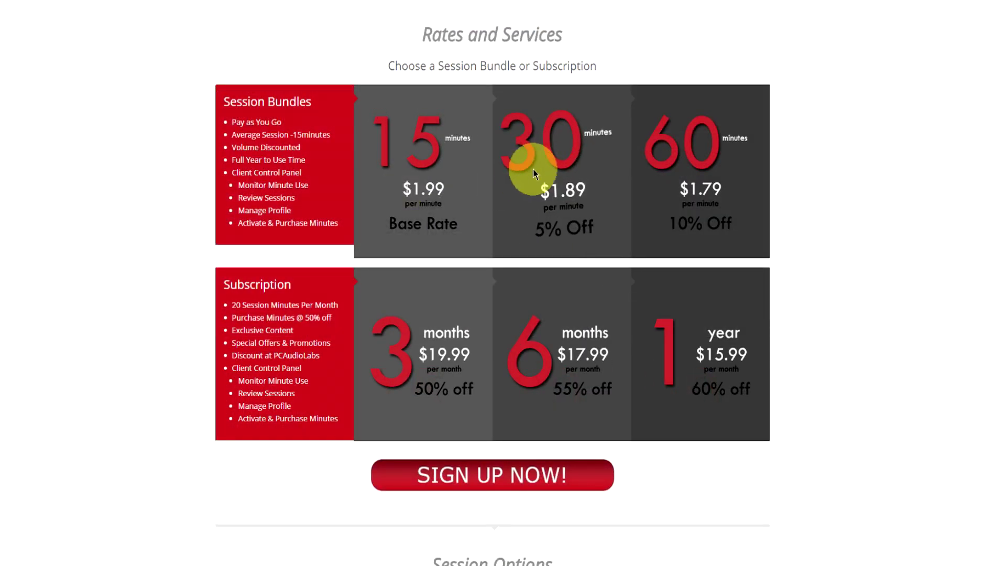